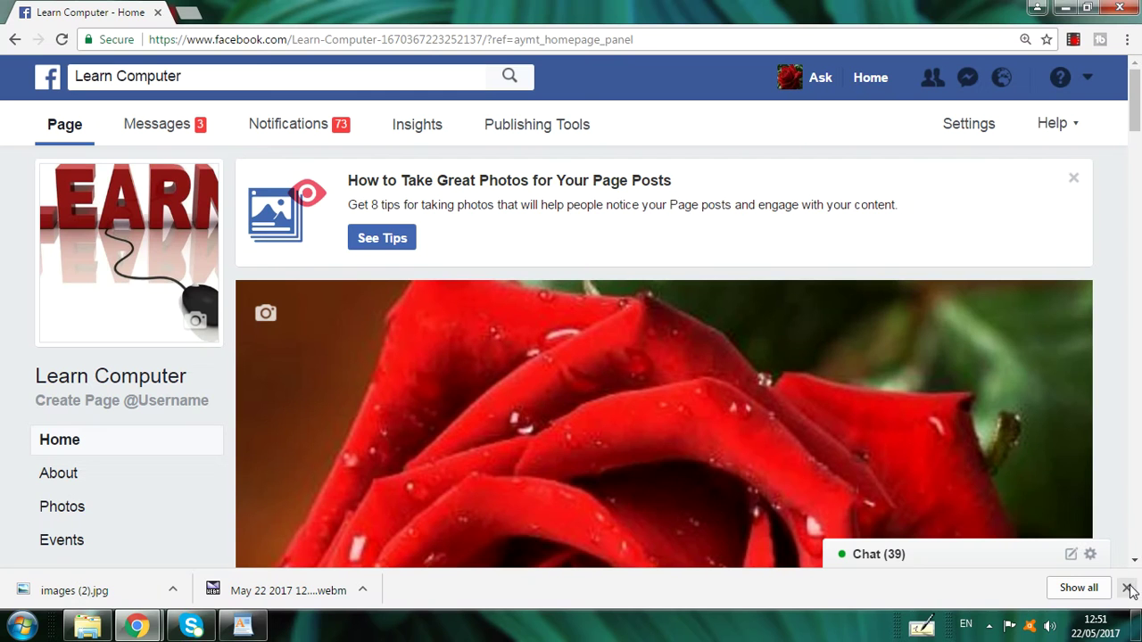
- Dismiss Chrome's downloads bar and scroll the Learn Computer feed back to December 2016 video posts
click(1128, 590)
drag(1136, 602, 1136, 605)
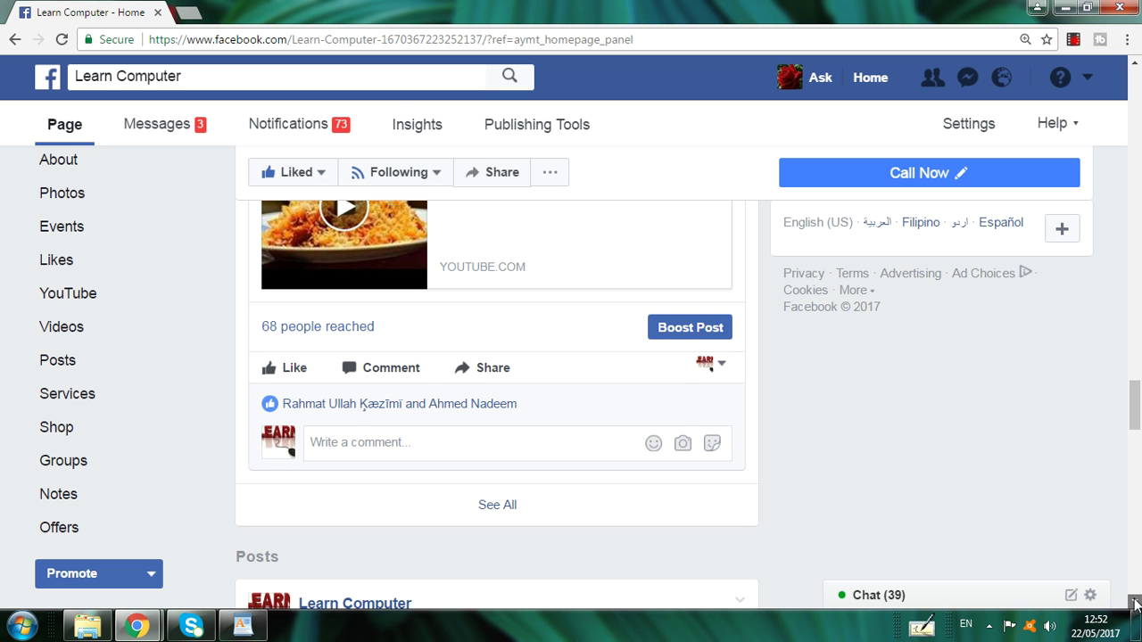
drag(1136, 605, 1136, 605)
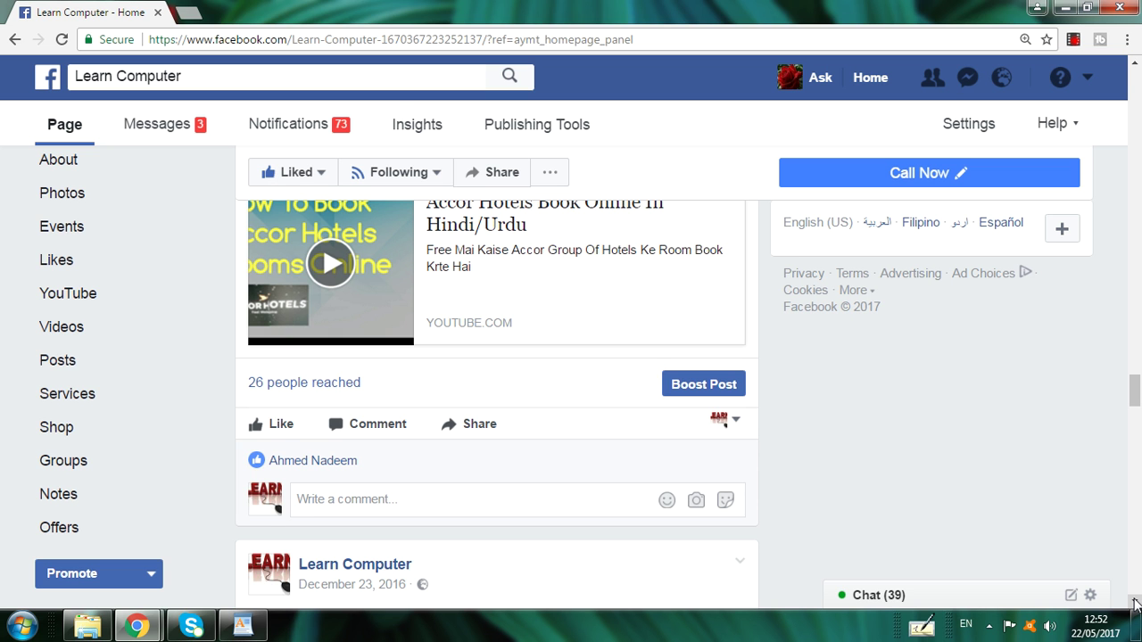
- Scroll past the Google Person Finder and New Zealand Jobs posts, then switch to WordPad's blank document
click(1135, 604)
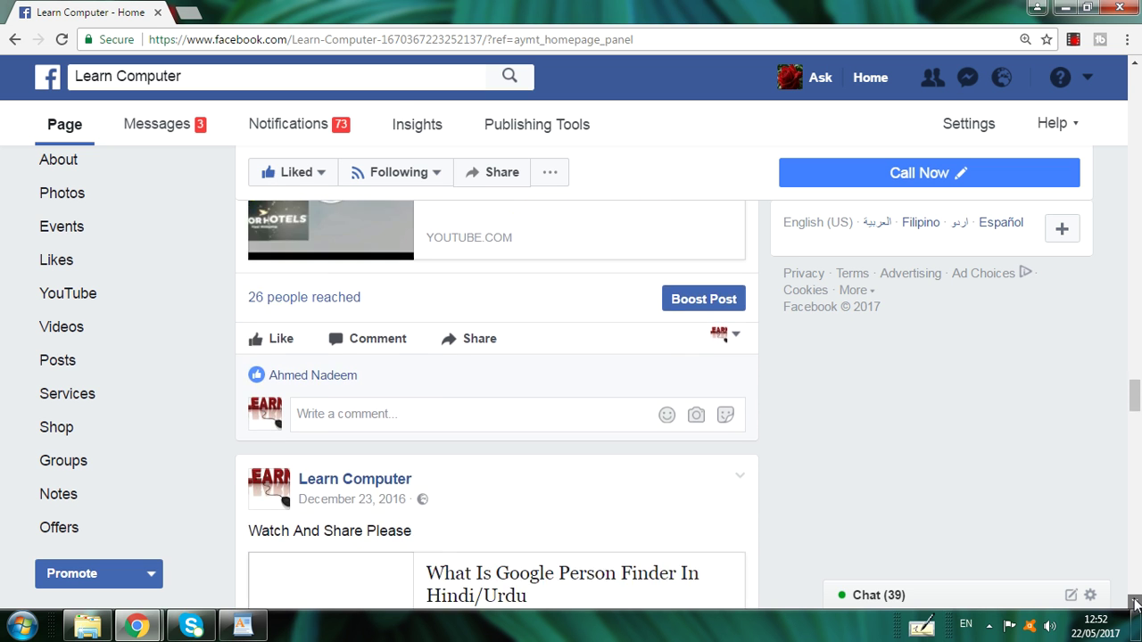
click(1135, 604)
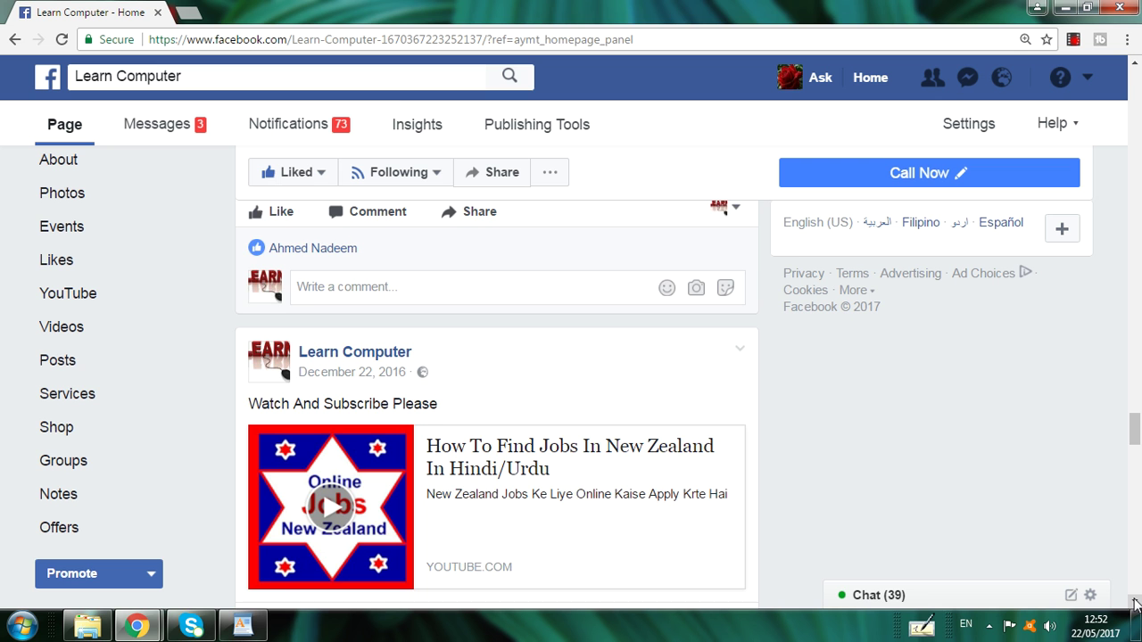
click(1135, 603)
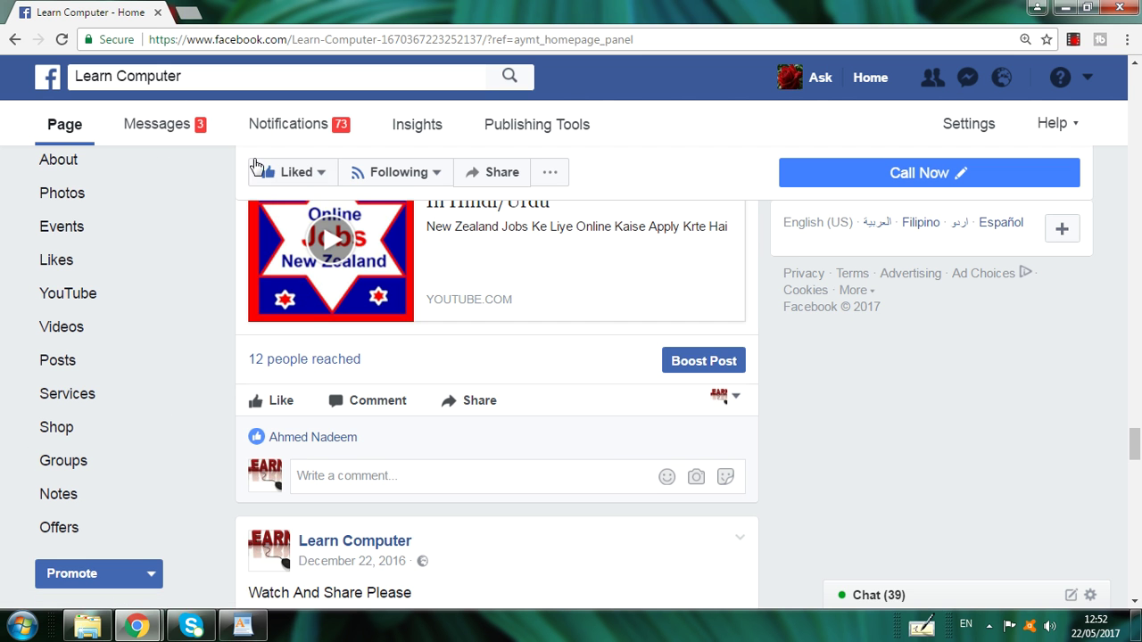
click(243, 626)
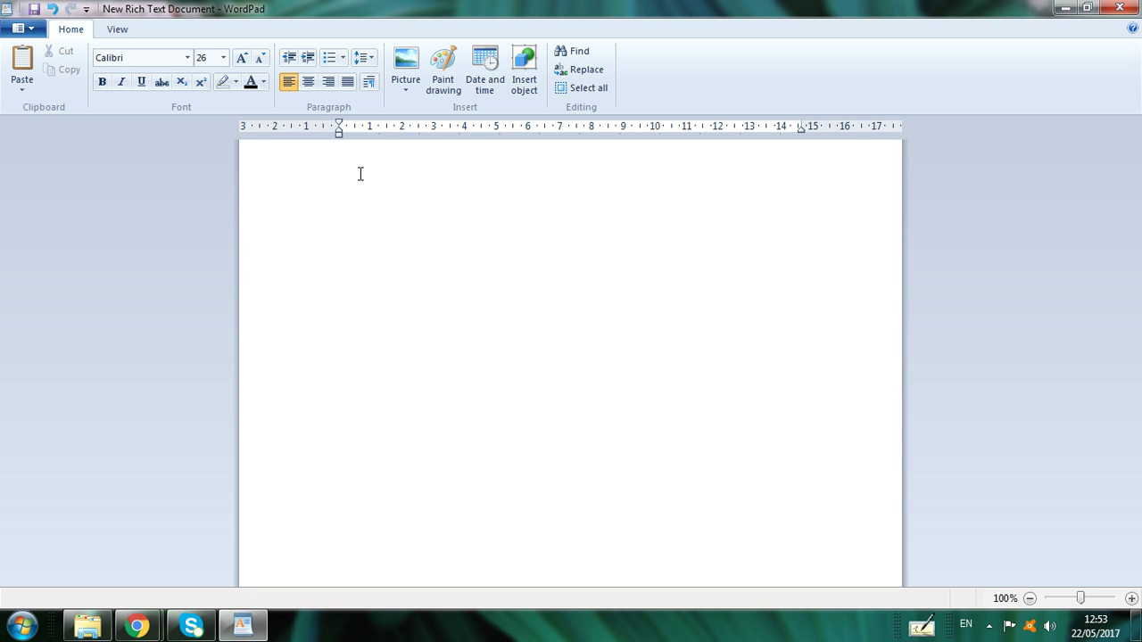
- Enter 'ethopia,tanzania,uganda,kenya' as the first line, fixing spelling slips, and start a new line
text(ethopia,tan)
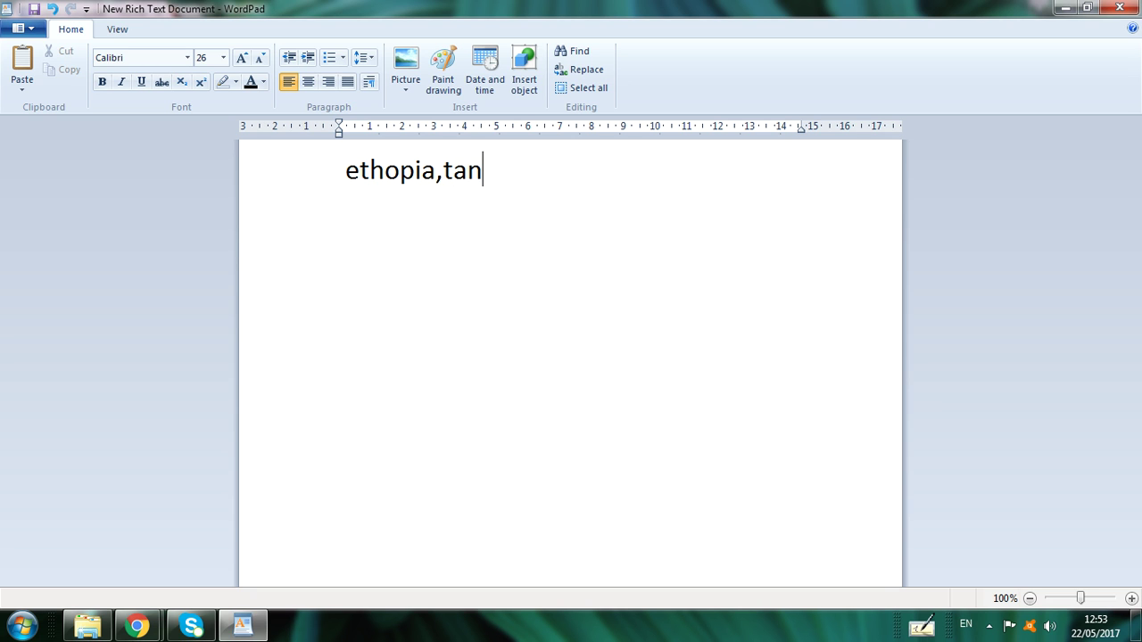
text(zania)
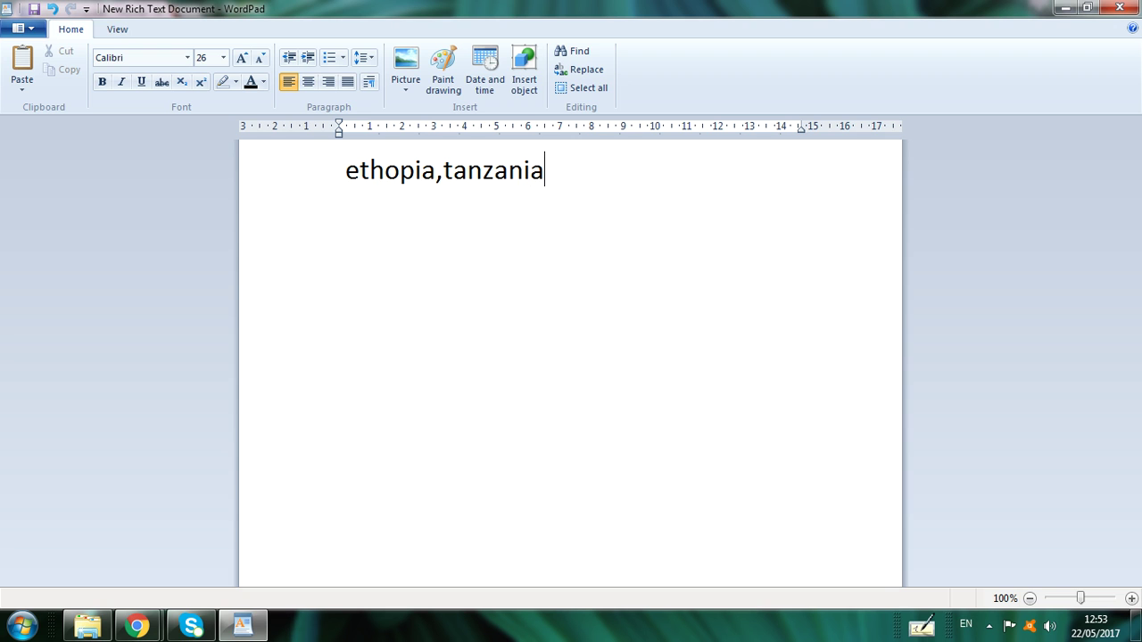
text(,)
text(ugand)
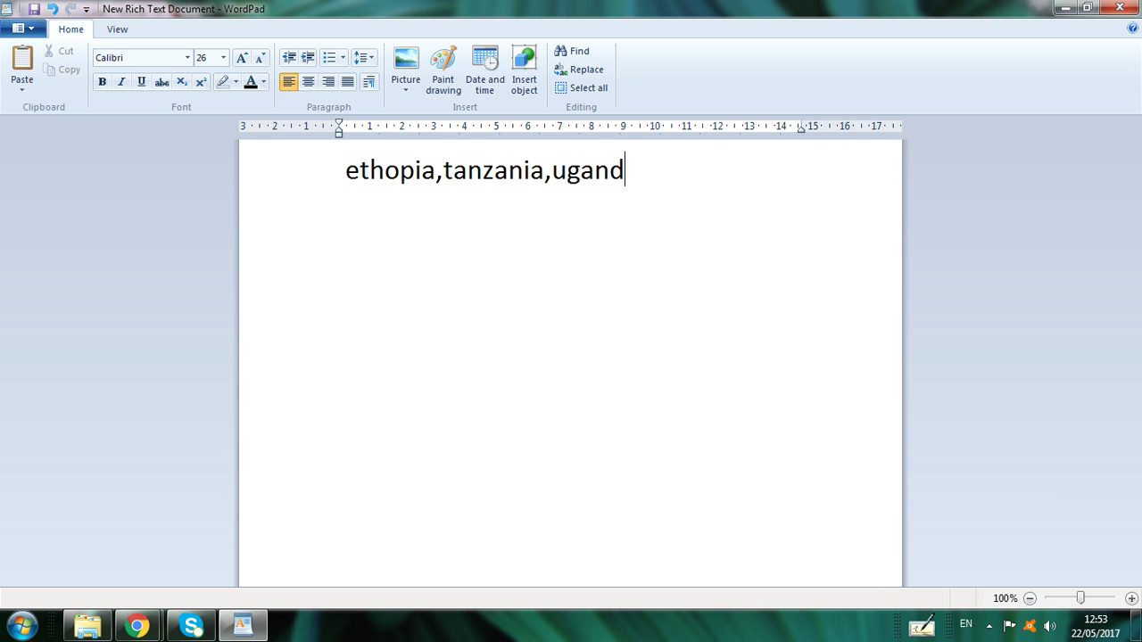
text(a,kenya)
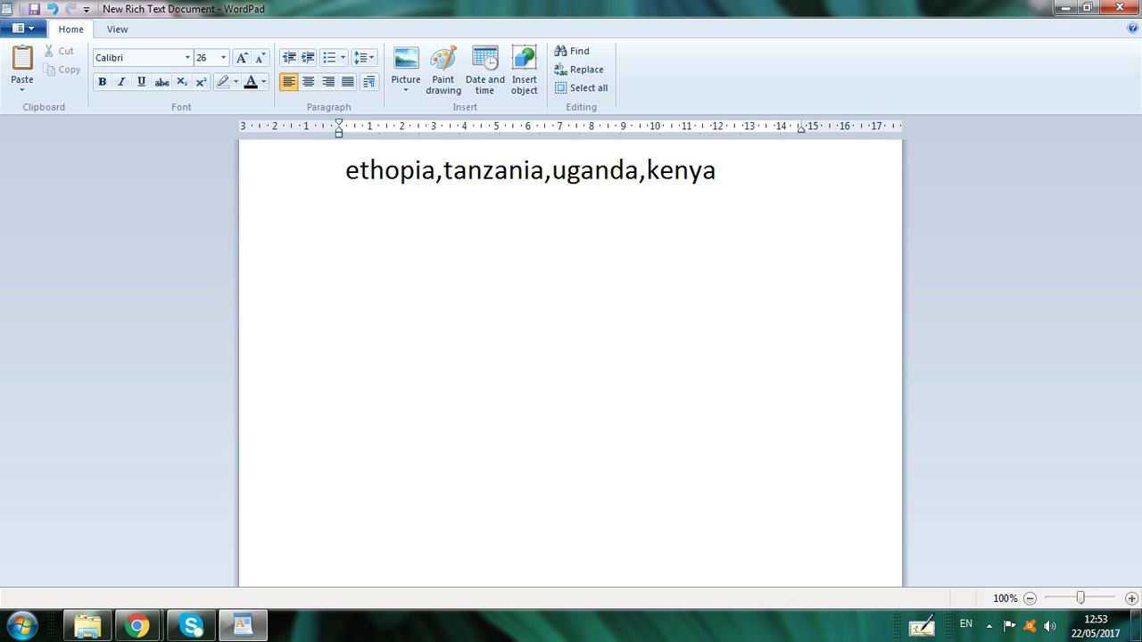
key(Return)
- Write 'geogia' on the second line and begin a third line
text(geogia)
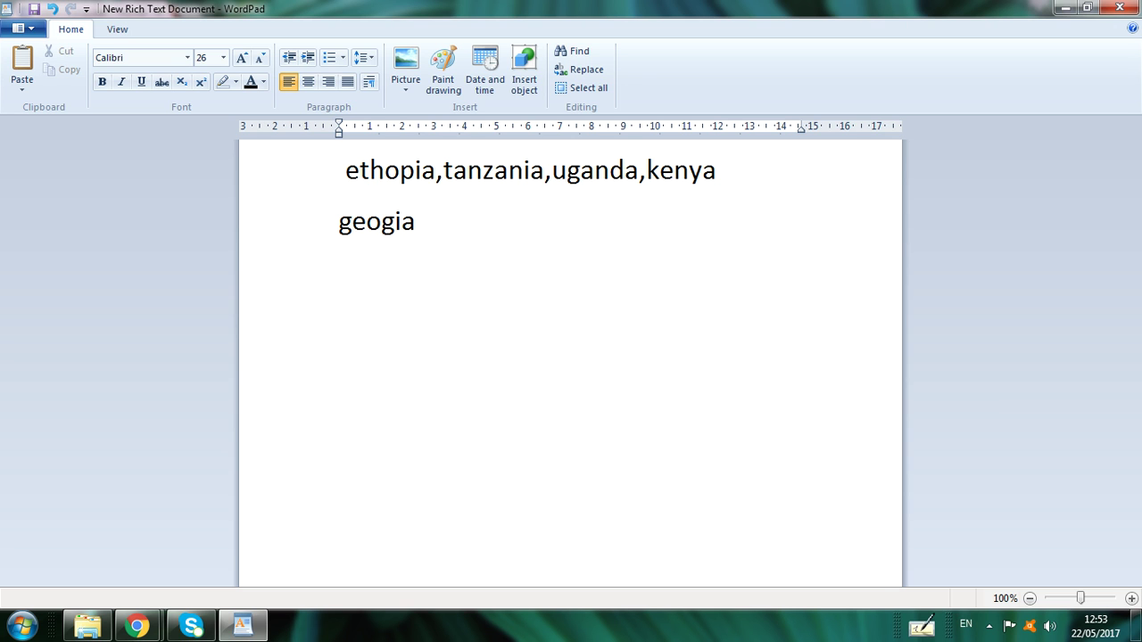
key(Return)
- Enter 'jordan,iraq,maldives,thailand,indonesia,tajakistan,mauritius' as the third line, then begin a fourth
text(jordan,)
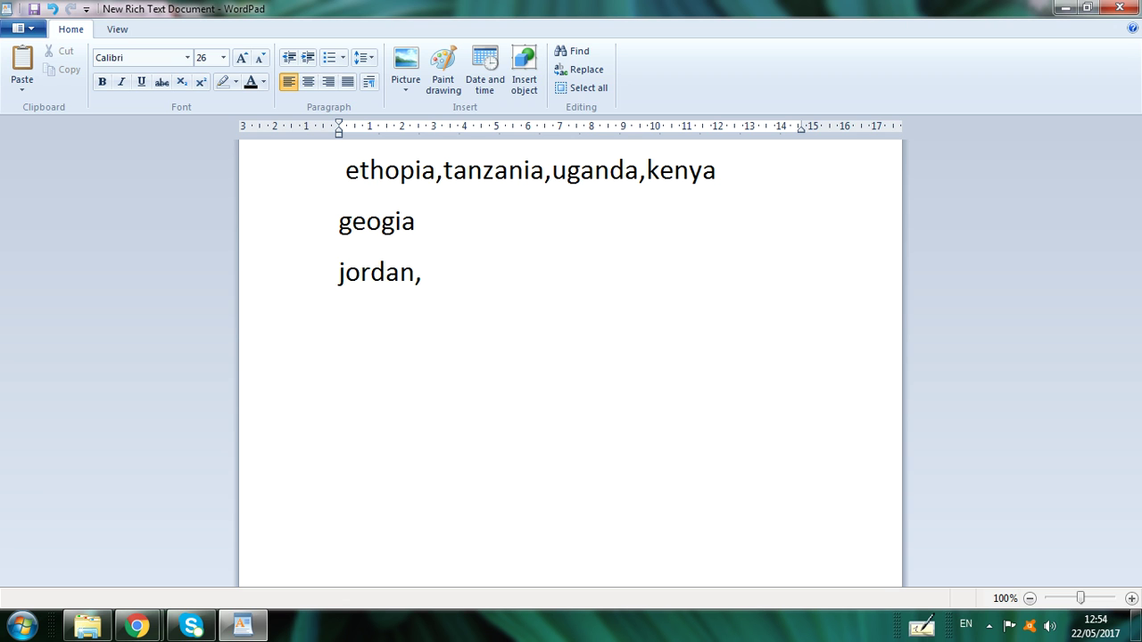
text(iraq,)
text(m)
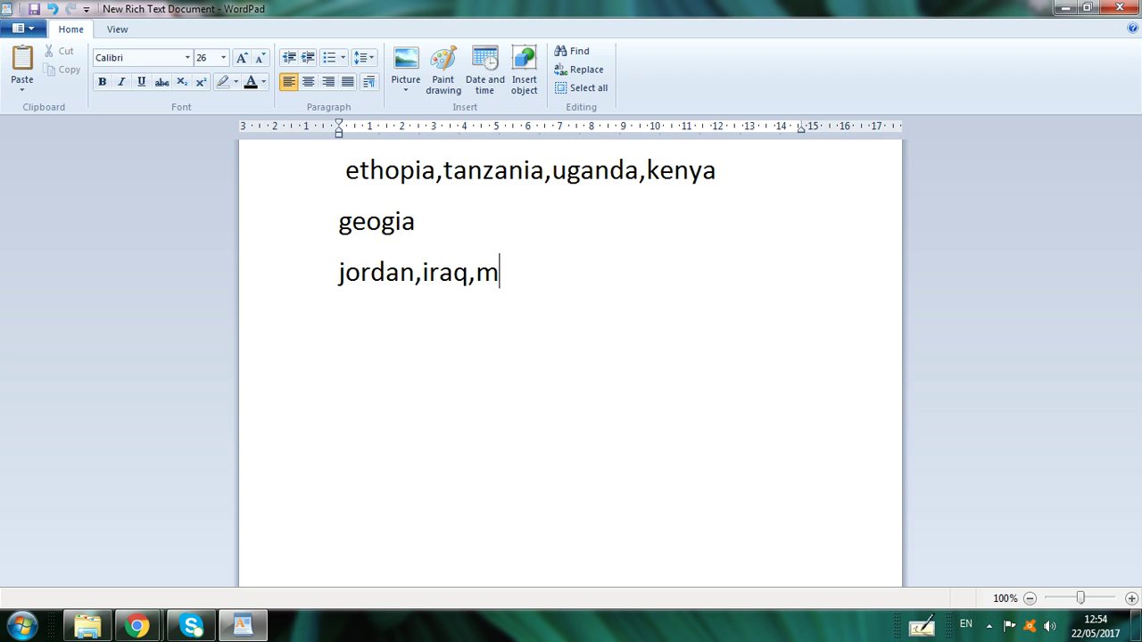
text(aldives)
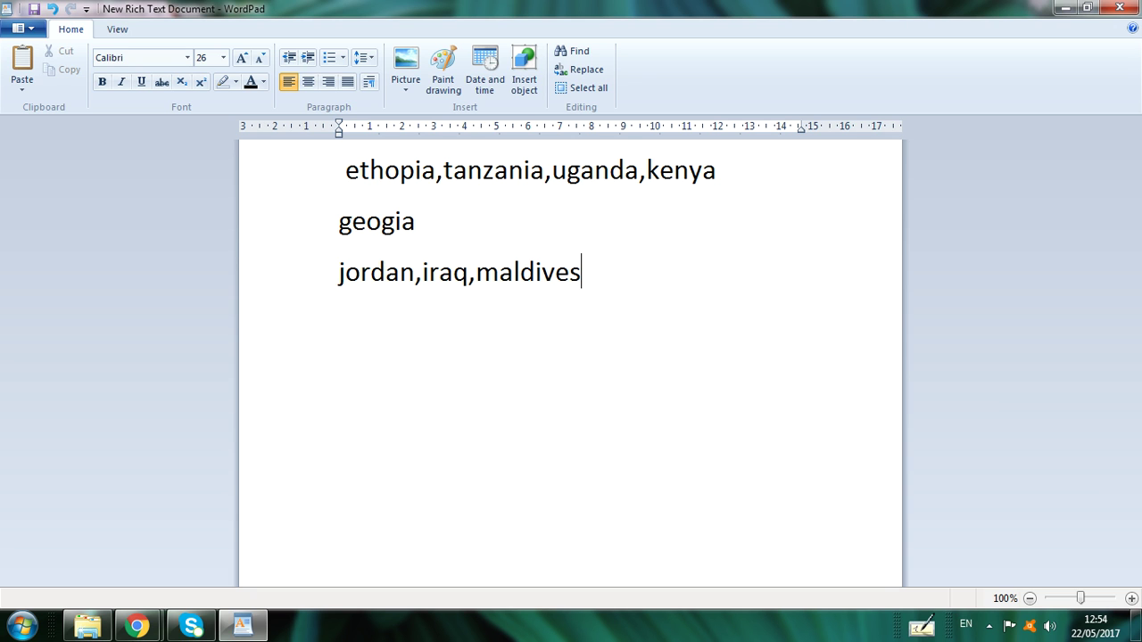
text(,thai)
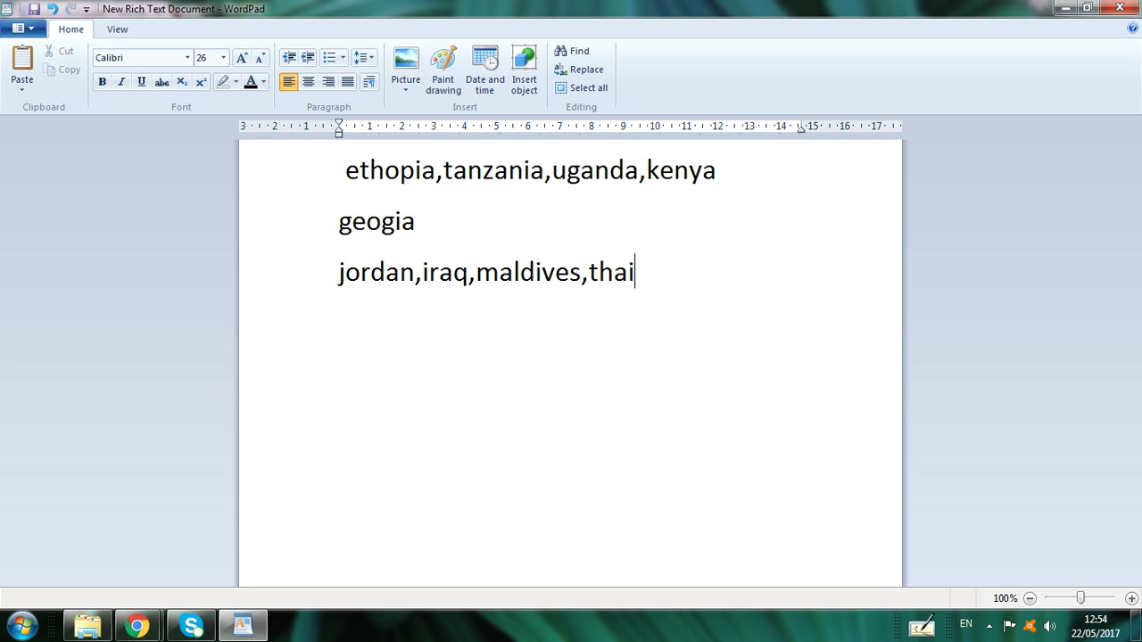
text(land,)
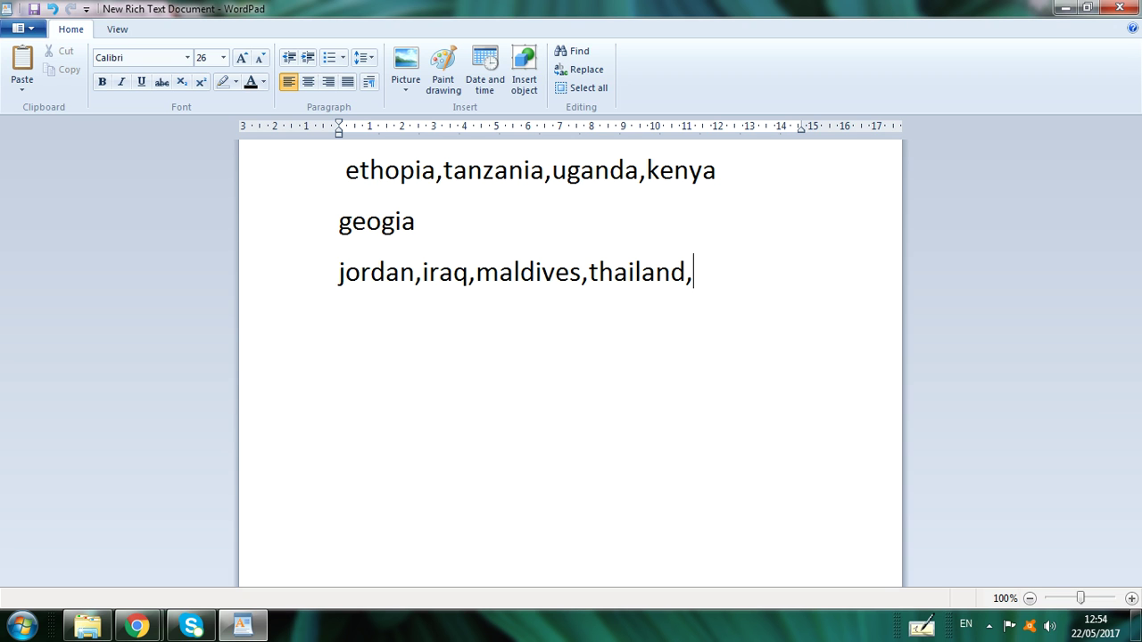
text(indonesia)
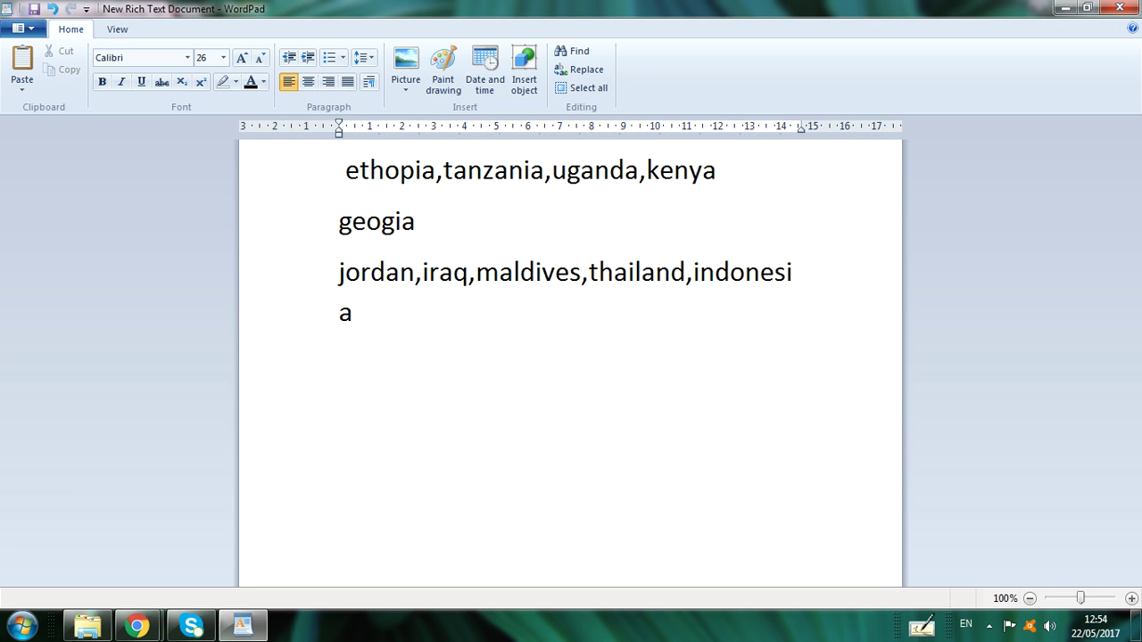
text(,tajakistan,)
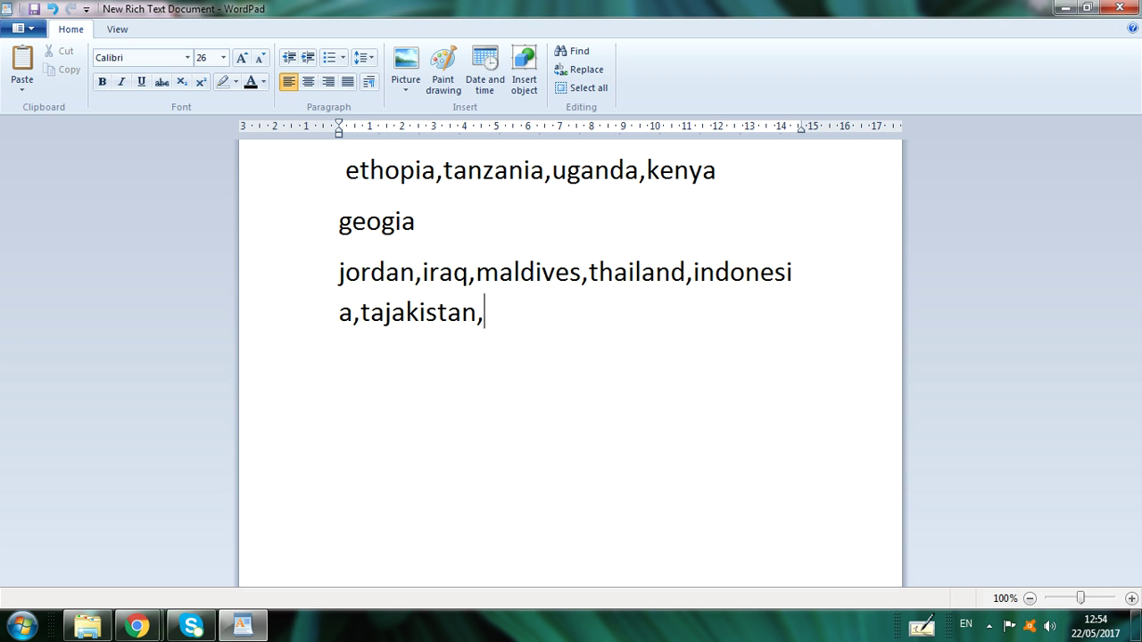
text(mauri)
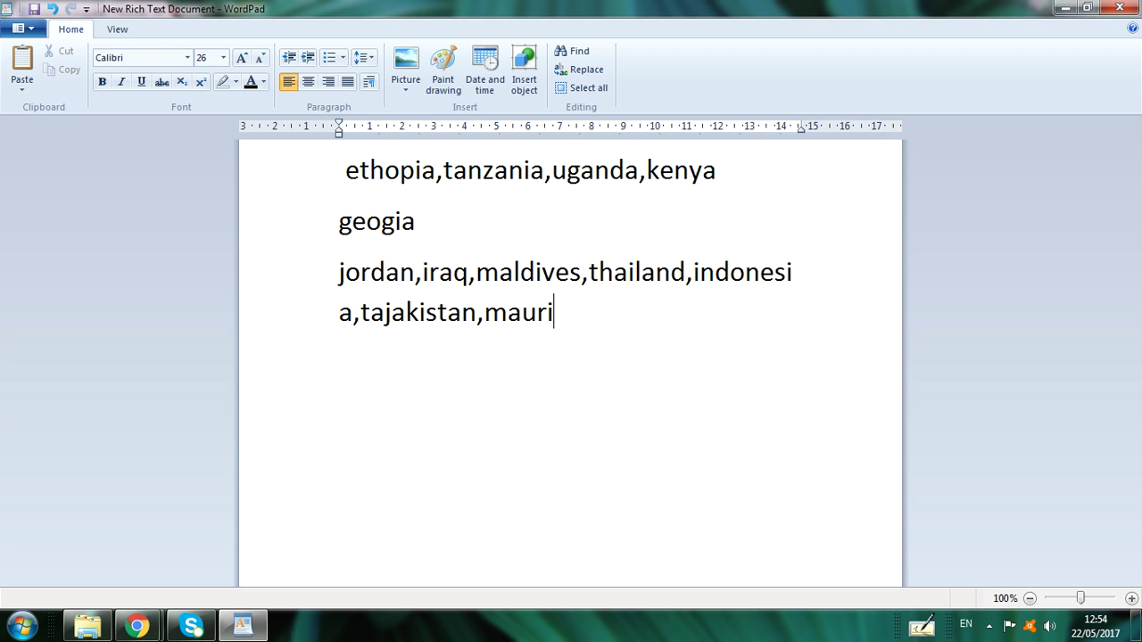
text(tius)
key(Return)
- Remove a stray 'b' and type 'carribean,st lucia,guyana,bolivia.nicurgia' on the fourth line
text(b)
key(BackSpace)
text(car)
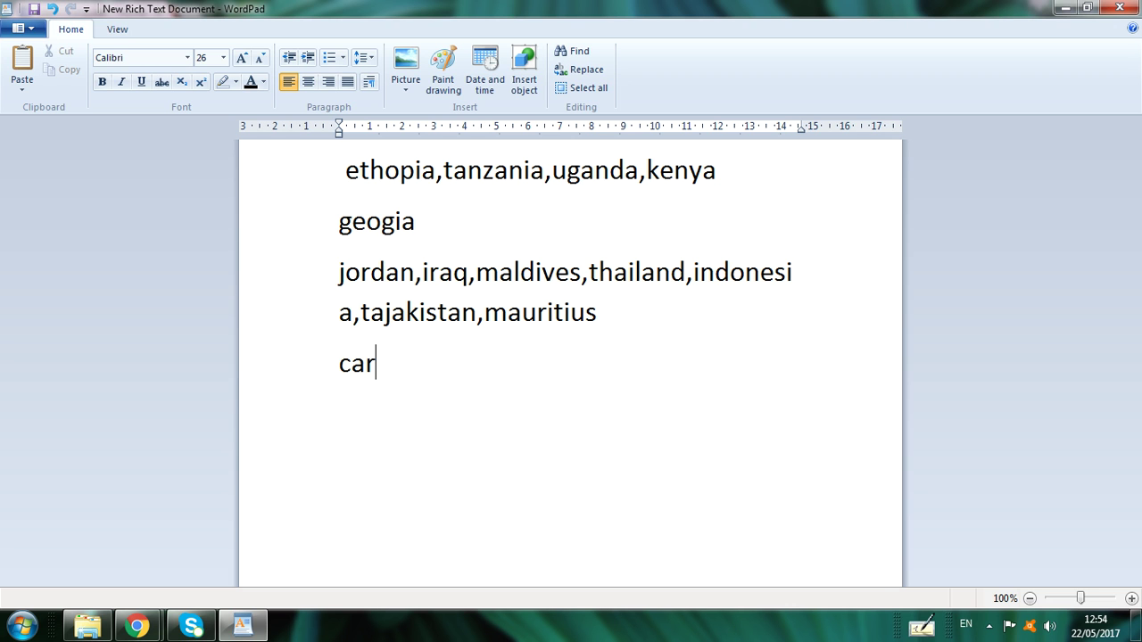
text(ribean)
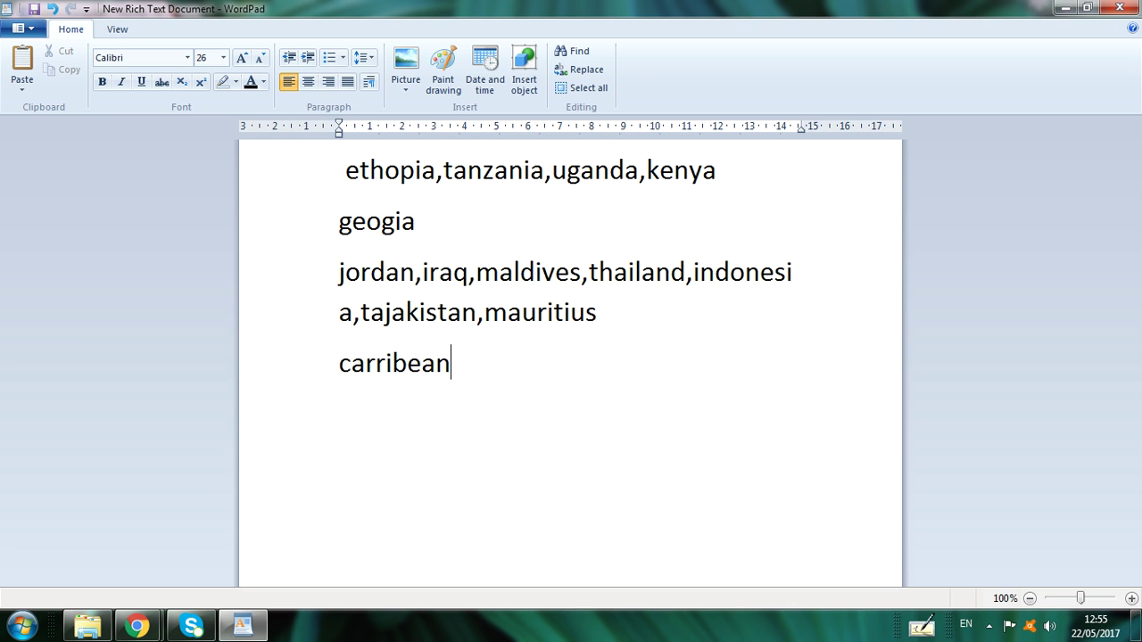
text(,st lucia,)
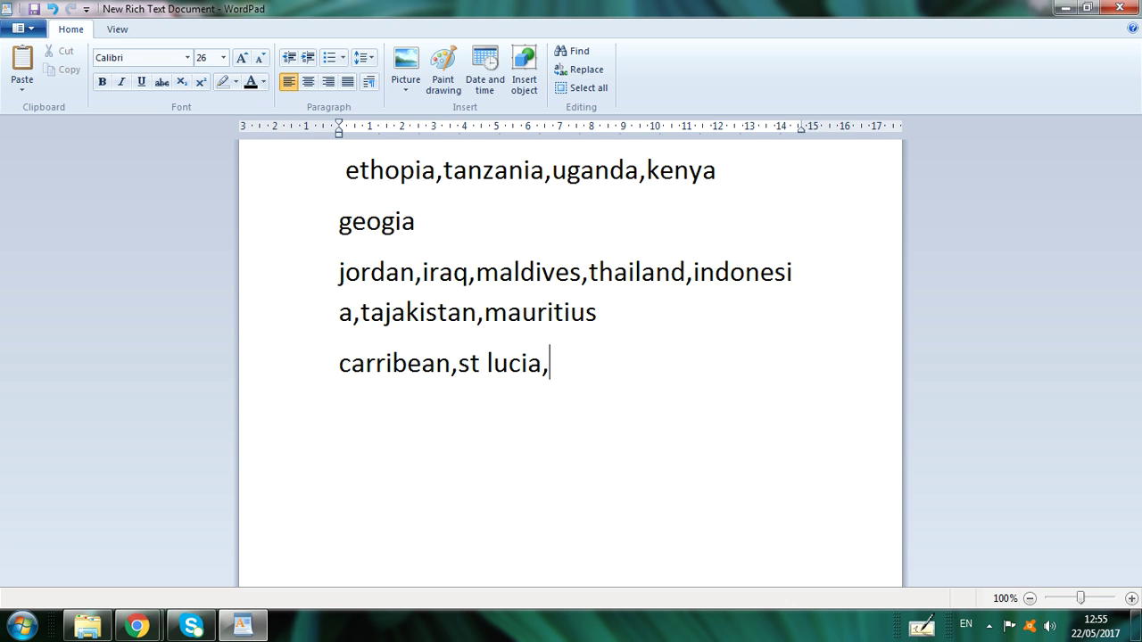
text(guyana)
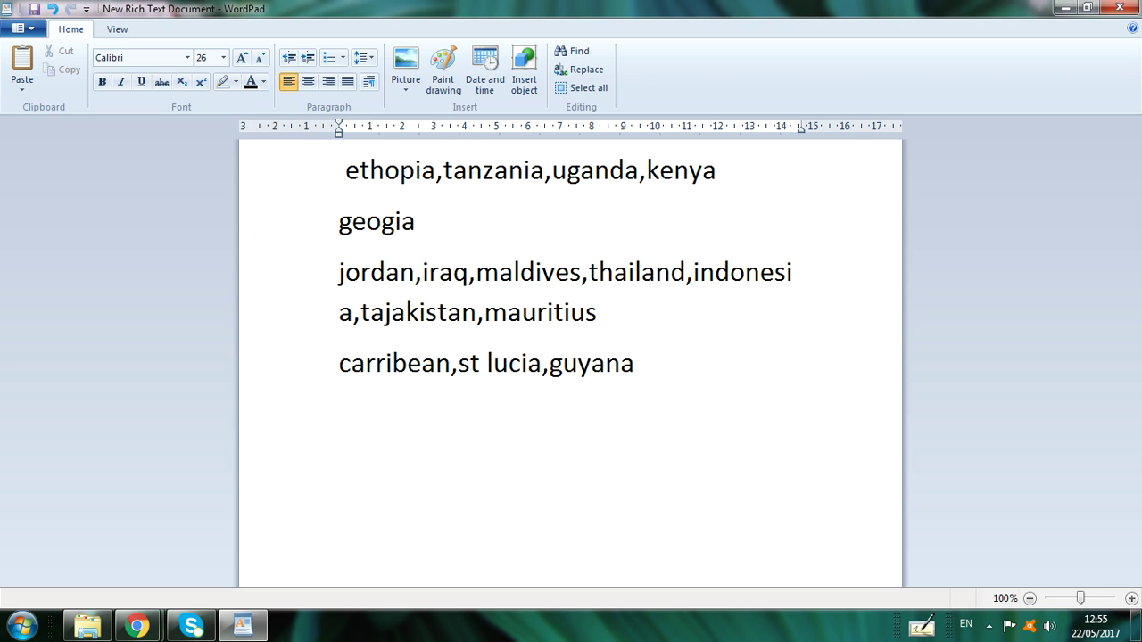
text(,bolivia)
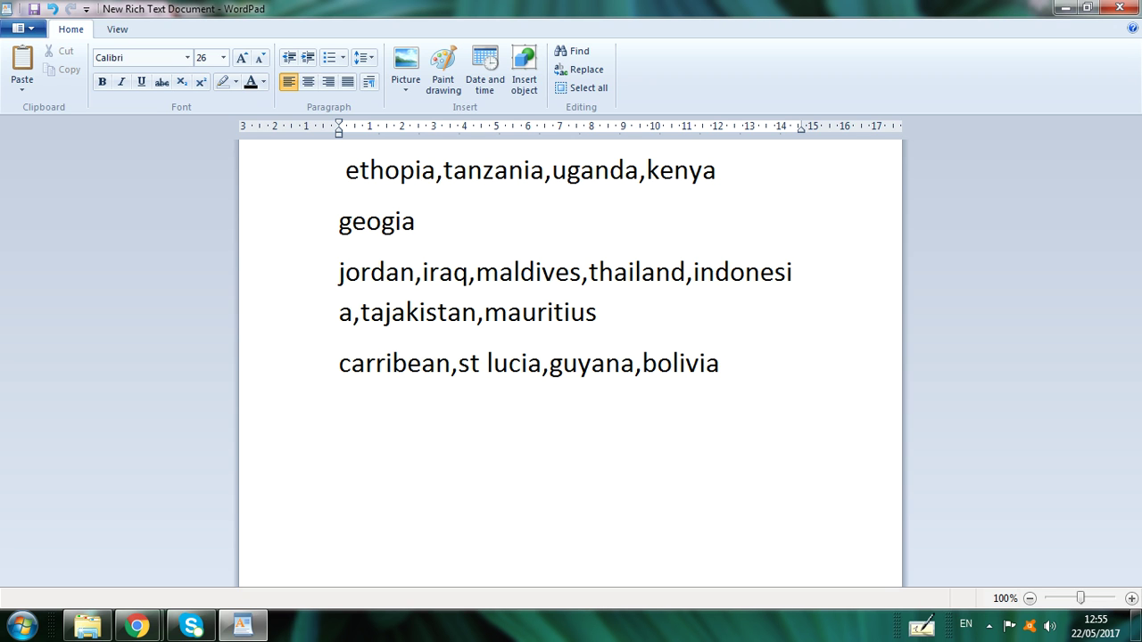
text(.nicurgia)
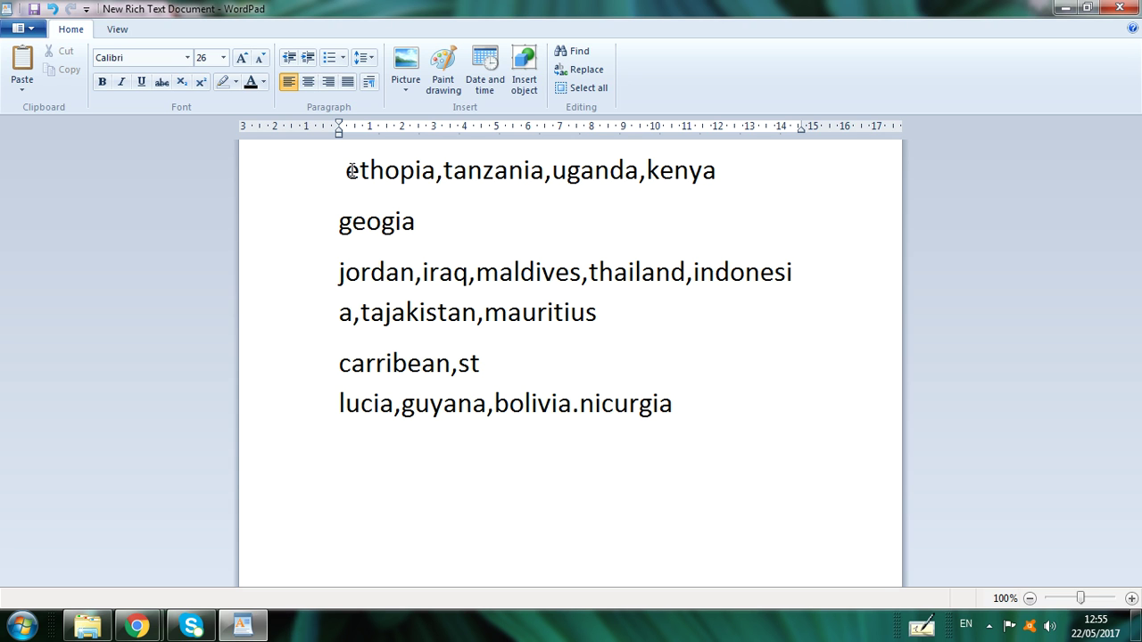
drag(347, 169, 416, 223)
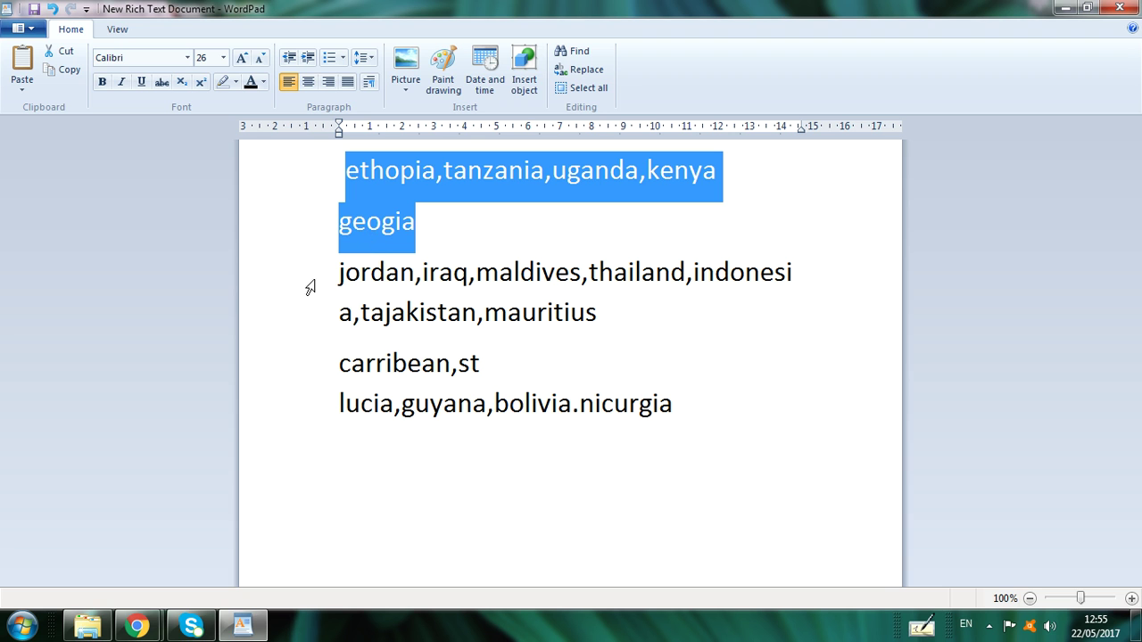
drag(340, 273, 533, 344)
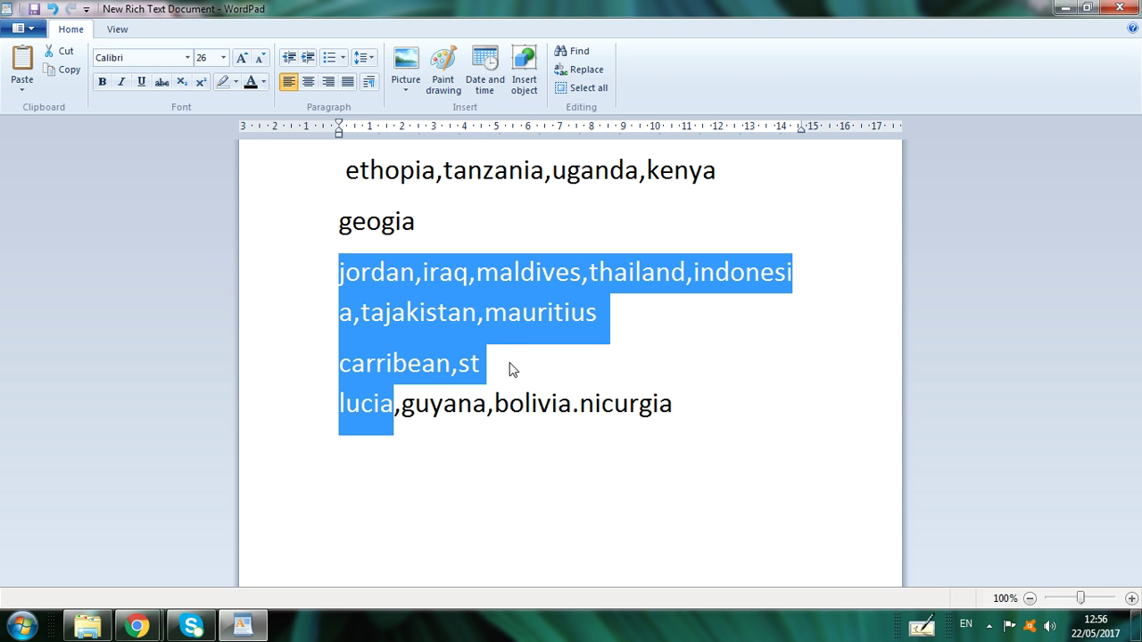
click(523, 365)
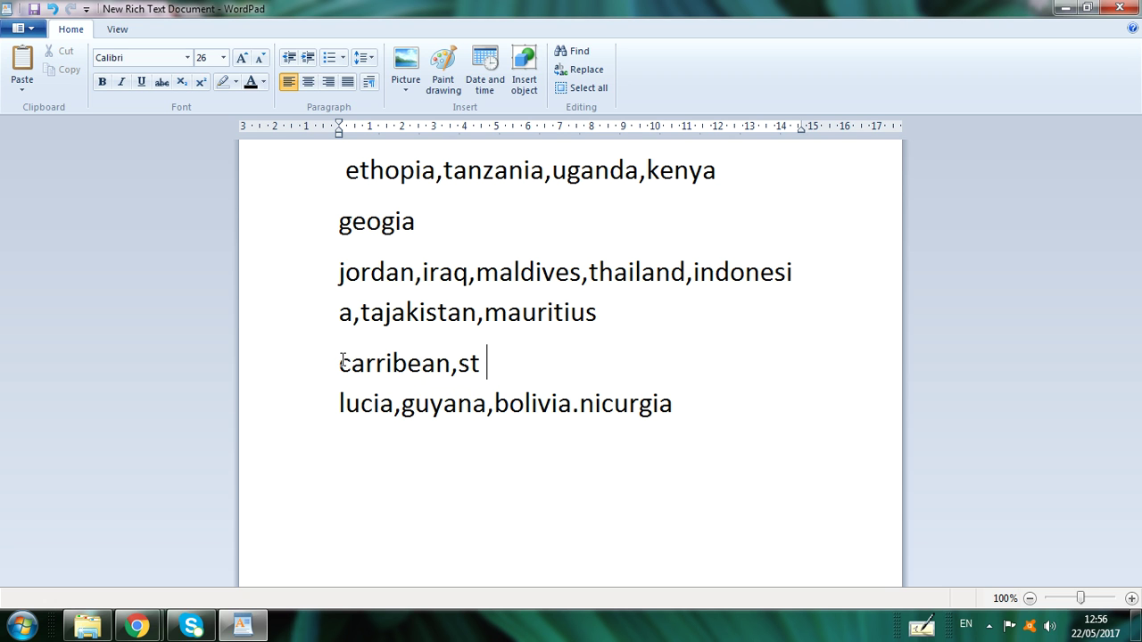
drag(340, 362, 622, 408)
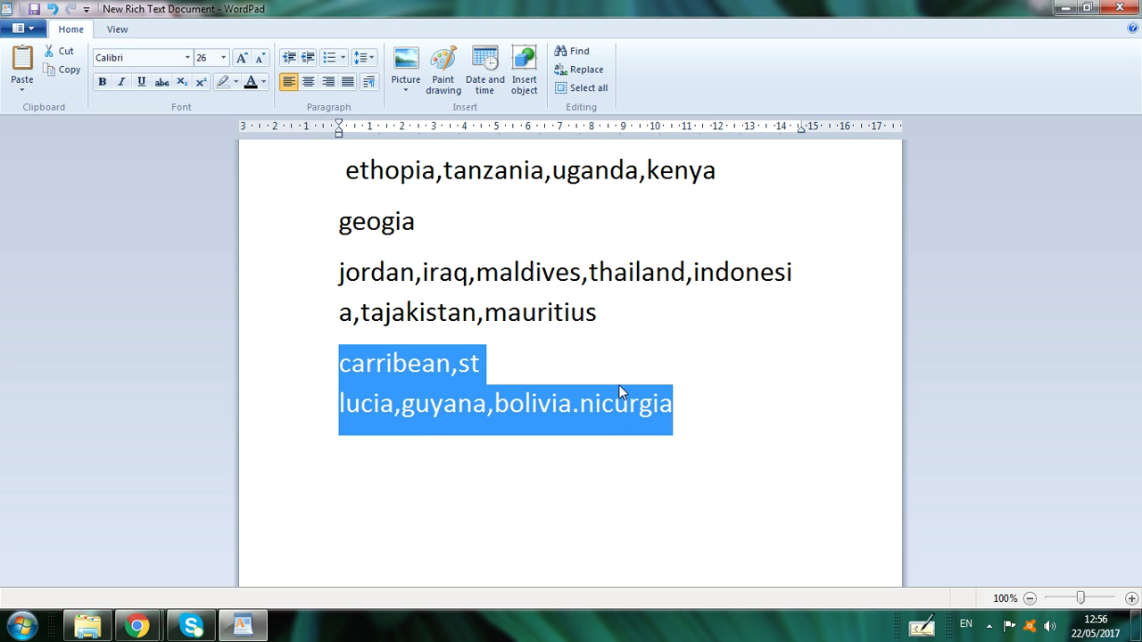
click(637, 372)
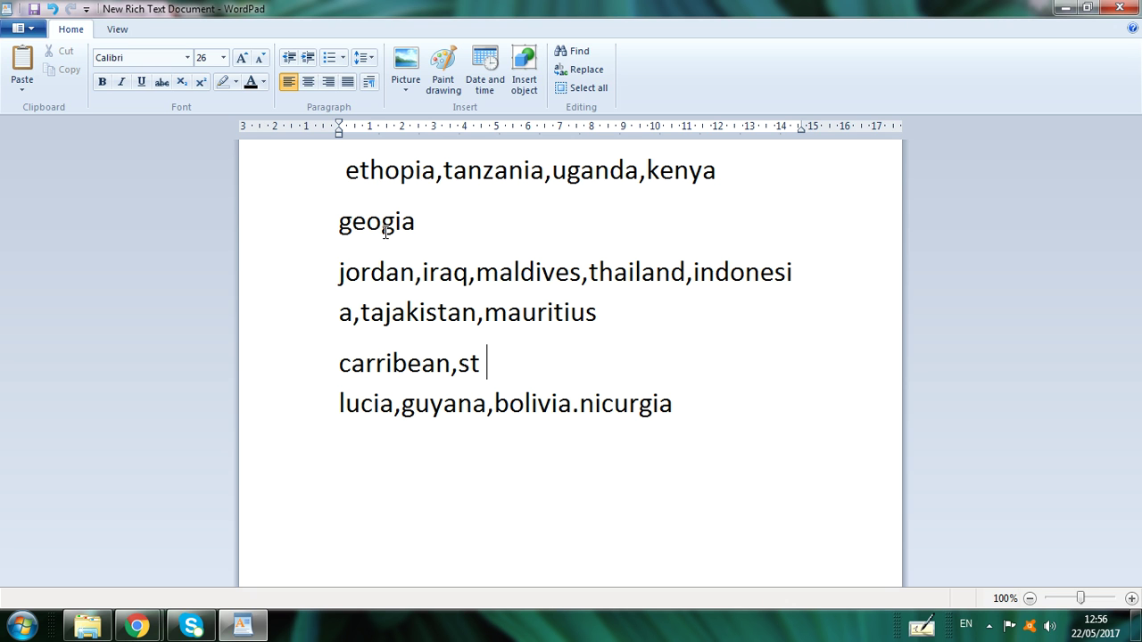